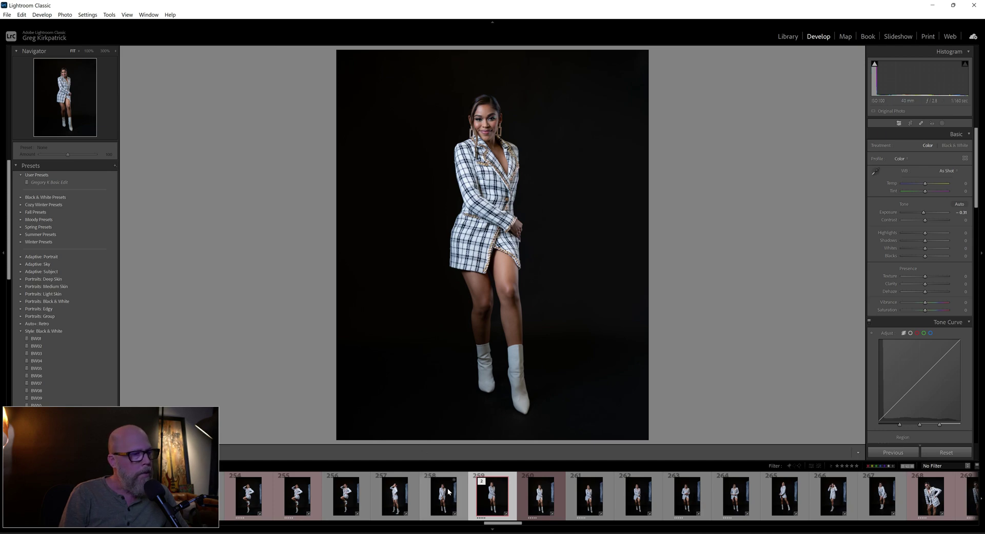
Step: Open photo 254, the raised-knee pose with the blue softbox at the frame's edge, from the filmstrip
drag(507, 524, 495, 527)
click(564, 496)
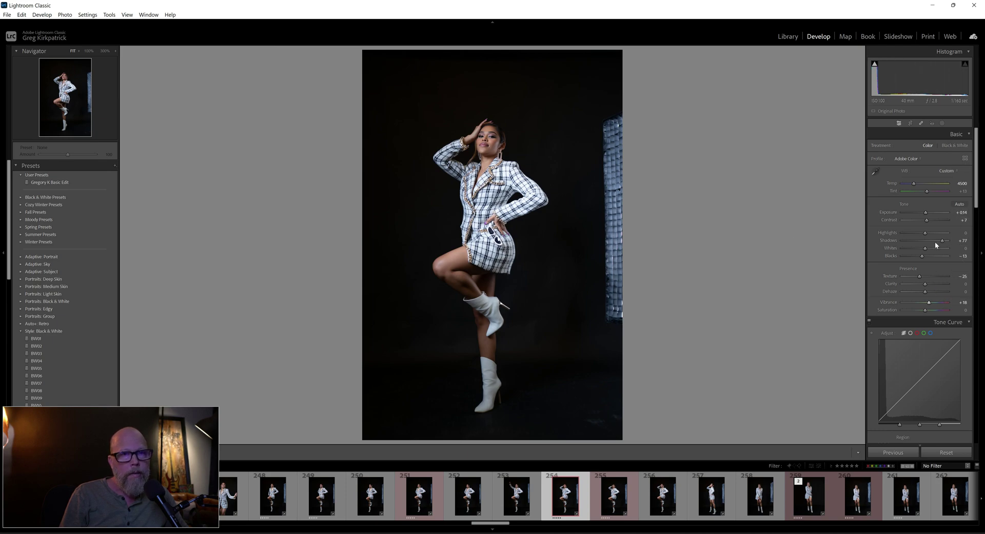
Step: Reset the photo's develop settings to compare with the unedited original, and undo the reset
click(946, 452)
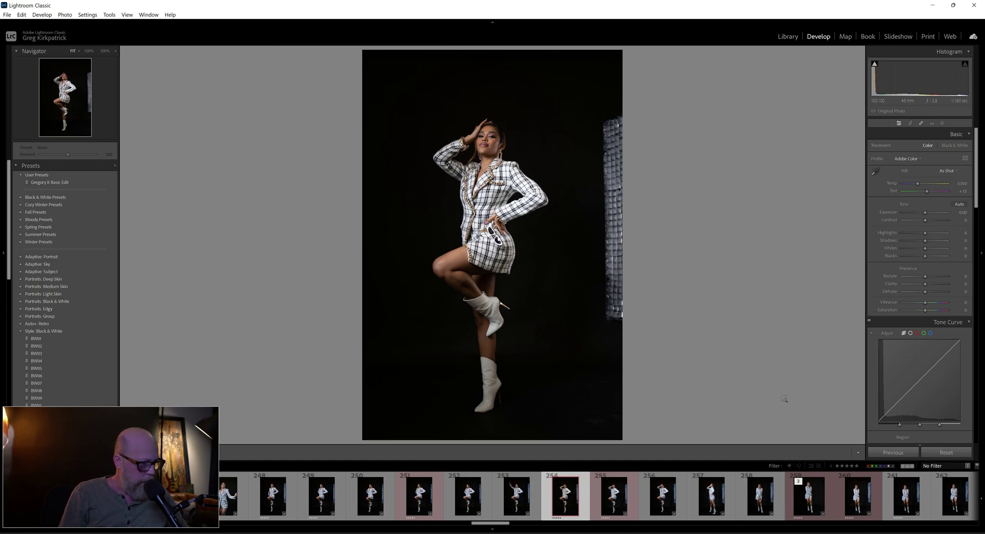
key(ctrl+z)
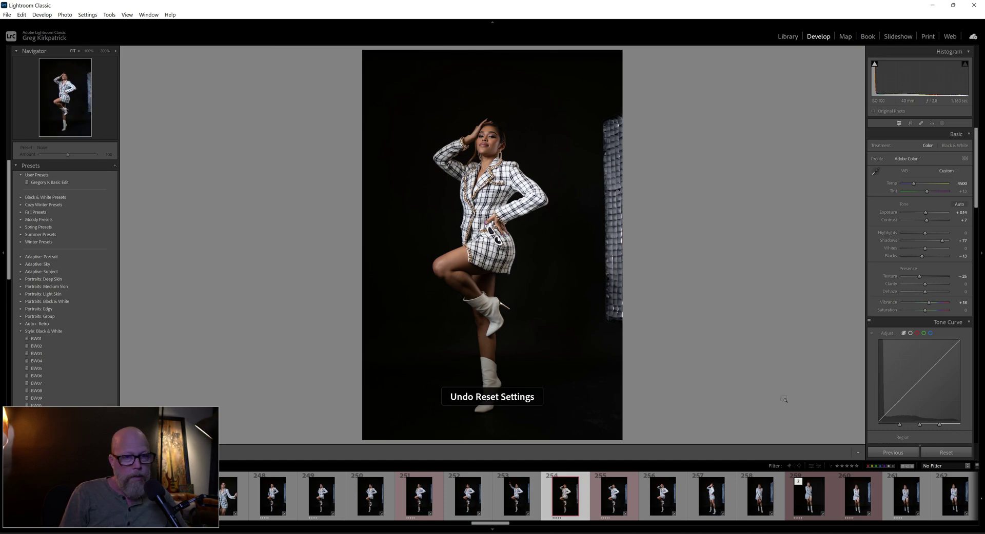
Step: Send the edited photo to Adobe Photoshop 2023 for further editing
right_click(512, 290)
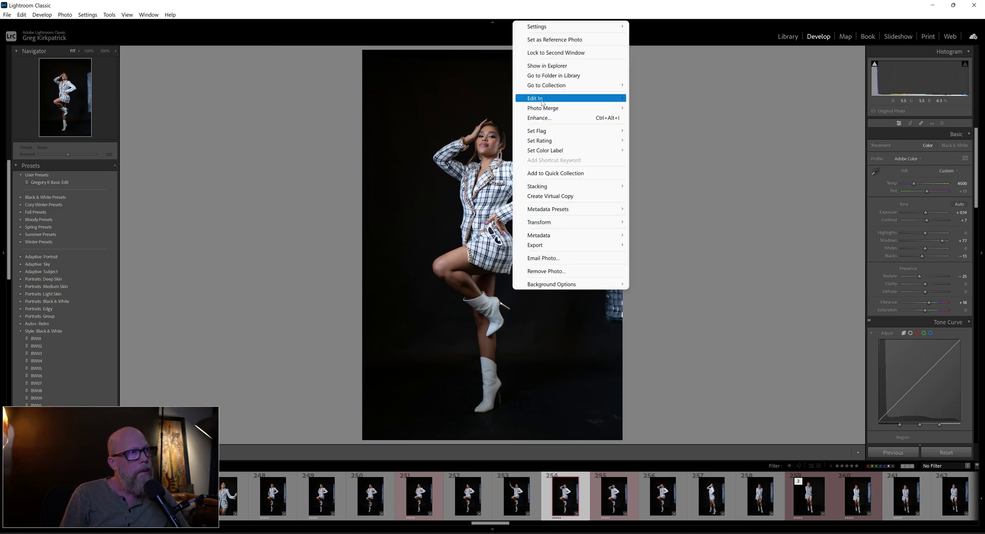
mouse_move(542, 100)
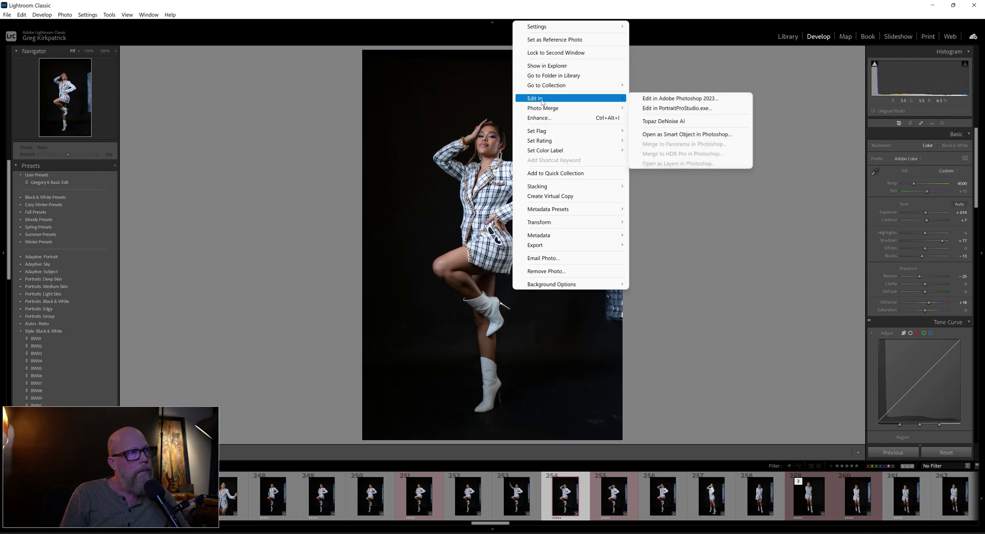
click(669, 99)
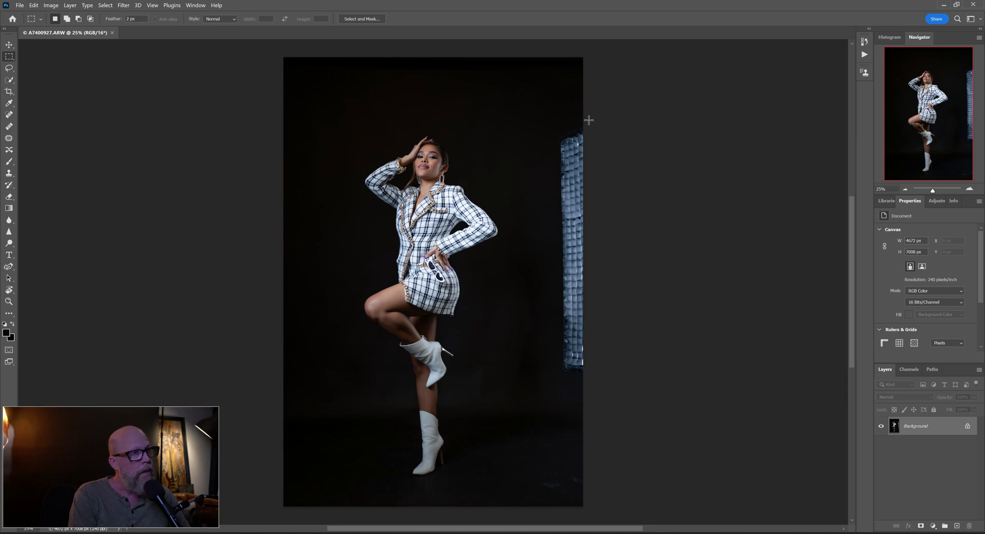
Step: Lasso the blue softbox at the photo's right edge, replace it with a Content-Aware fill, and clear the selection
click(10, 72)
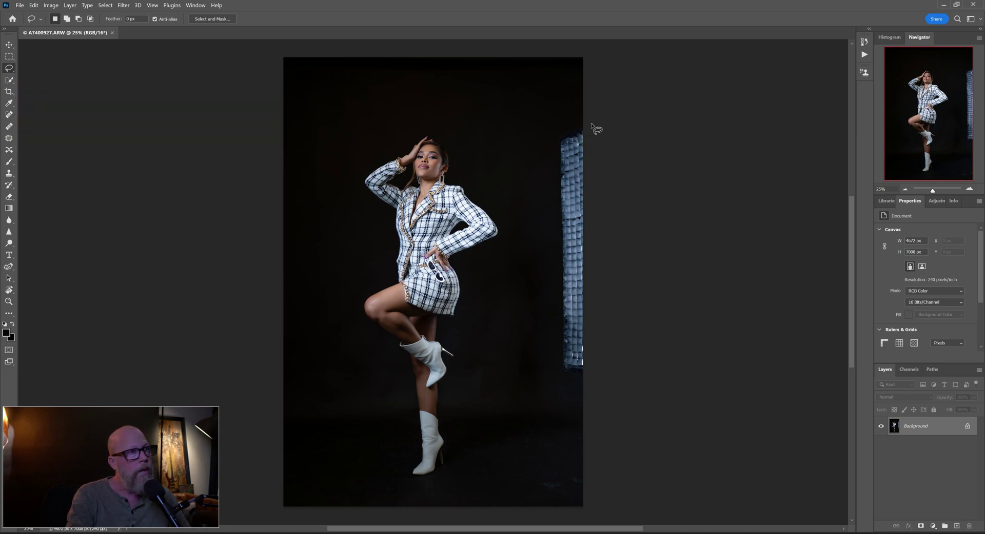
mouse_move(598, 125)
mouse_down()
mouse_move(556, 131)
mouse_move(548, 153)
mouse_move(544, 273)
mouse_move(552, 363)
mouse_move(567, 383)
mouse_move(604, 393)
mouse_up()
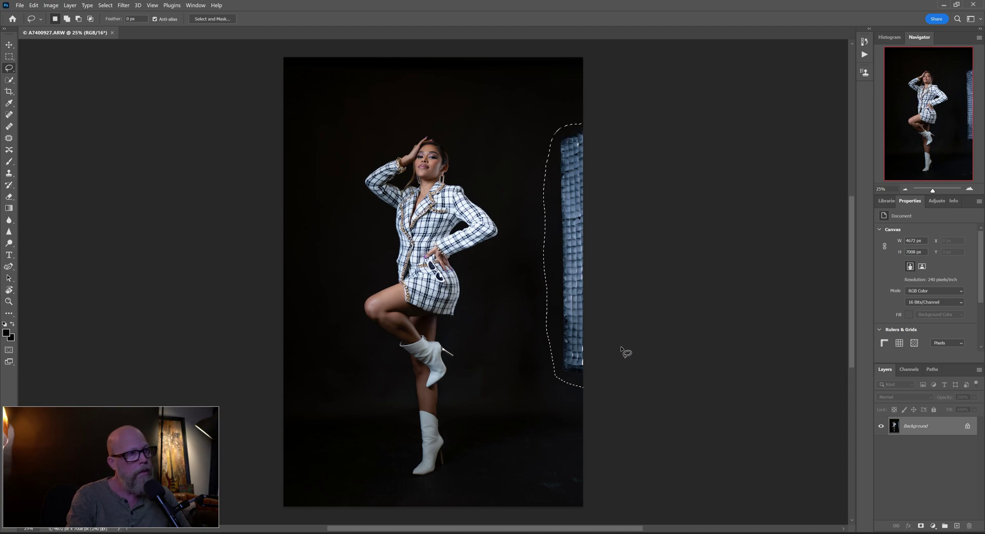
right_click(568, 289)
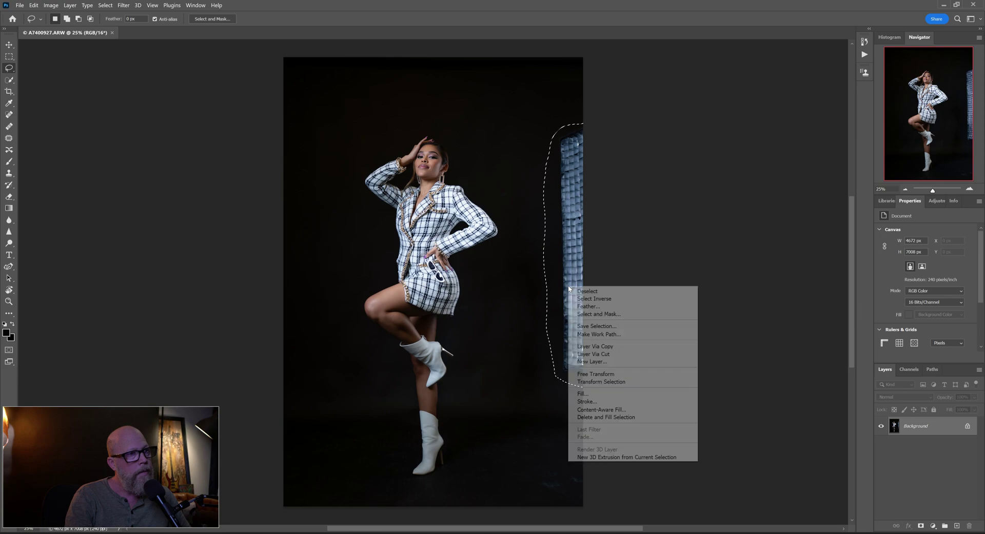
click(582, 394)
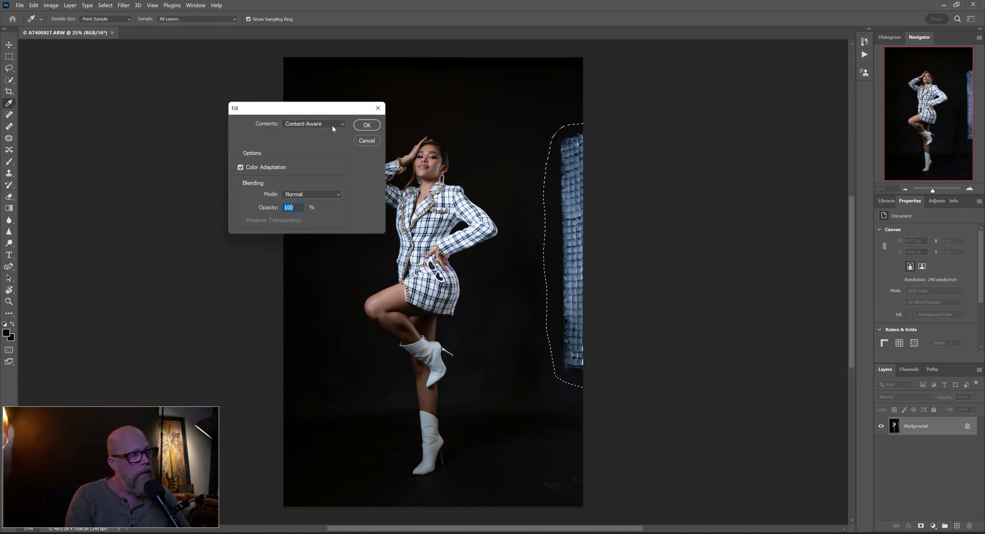
click(366, 125)
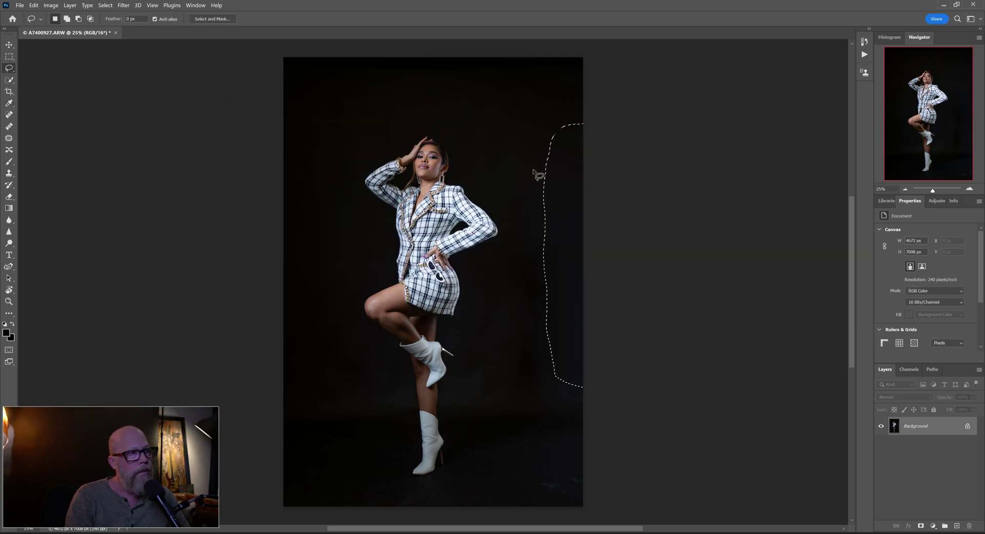
key(ctrl+d)
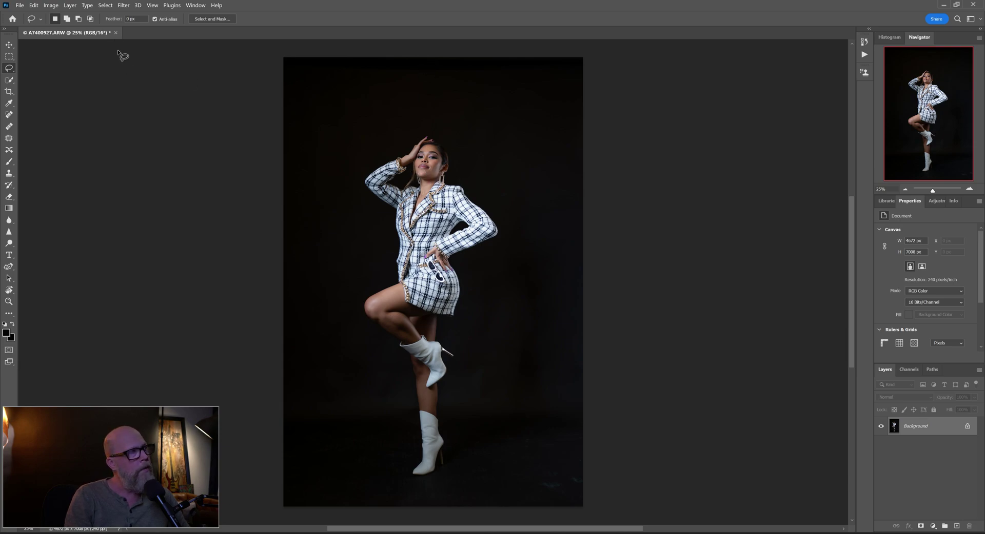
Step: Crop the photo to 4:5 with Content-Aware, leaving space below the boots, extending both sides and centring the woman
click(9, 92)
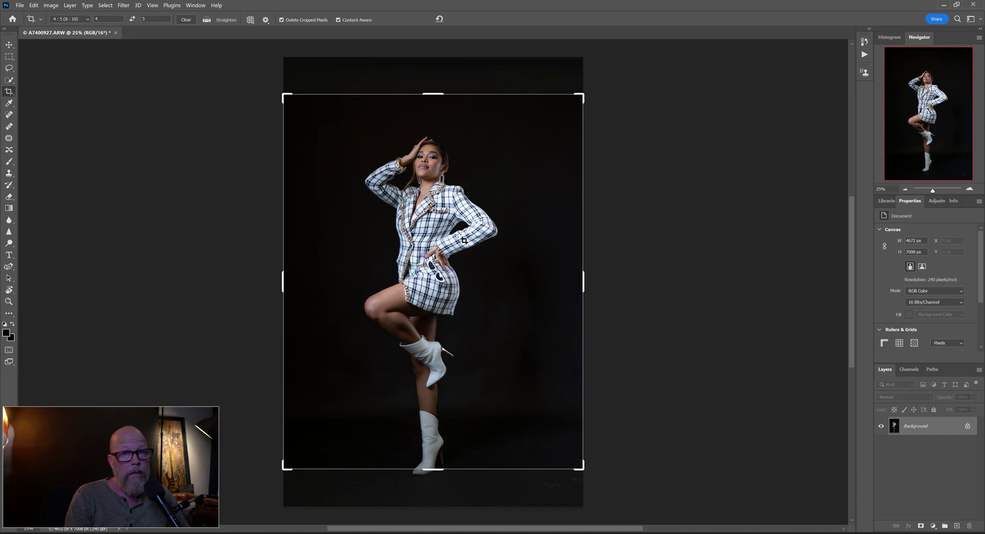
click(454, 265)
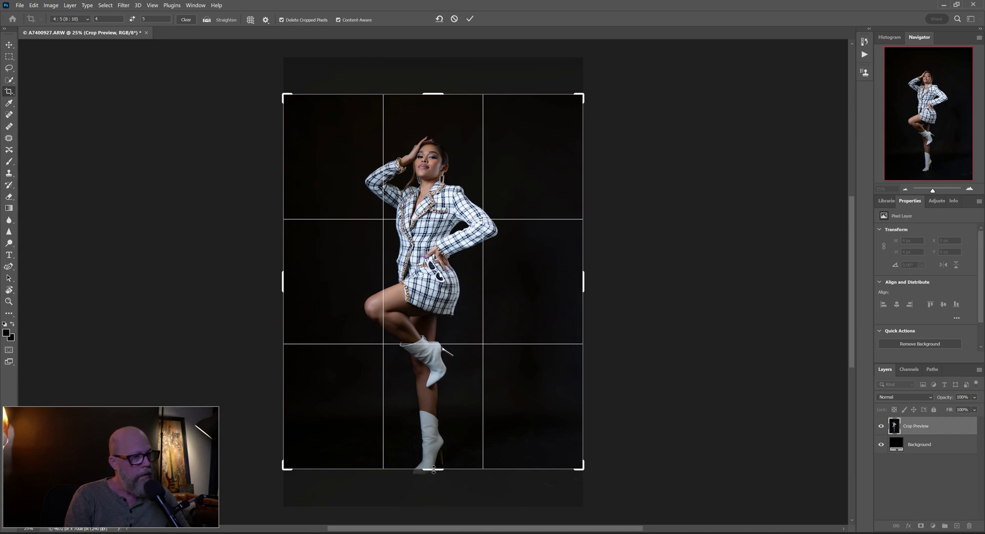
drag(434, 469, 433, 489)
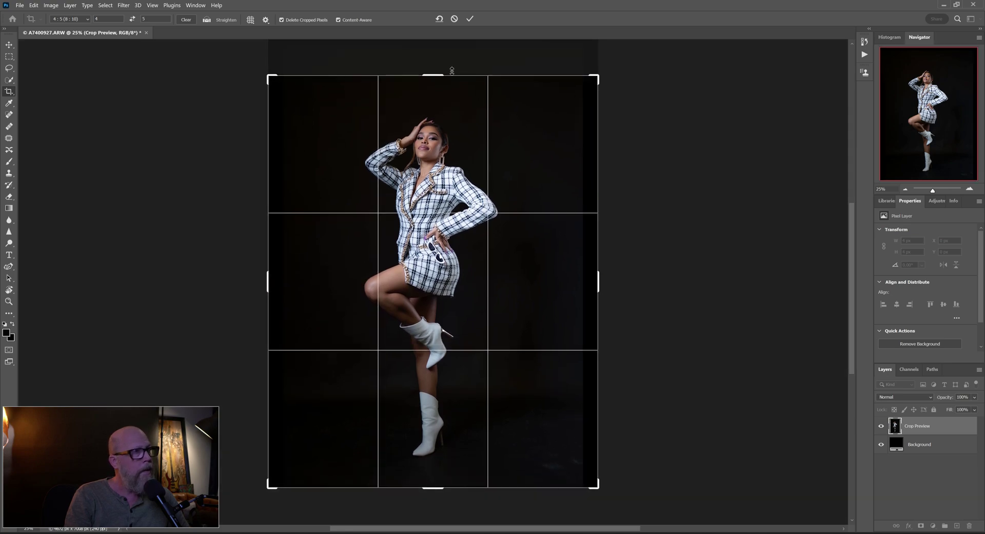
drag(436, 75, 435, 71)
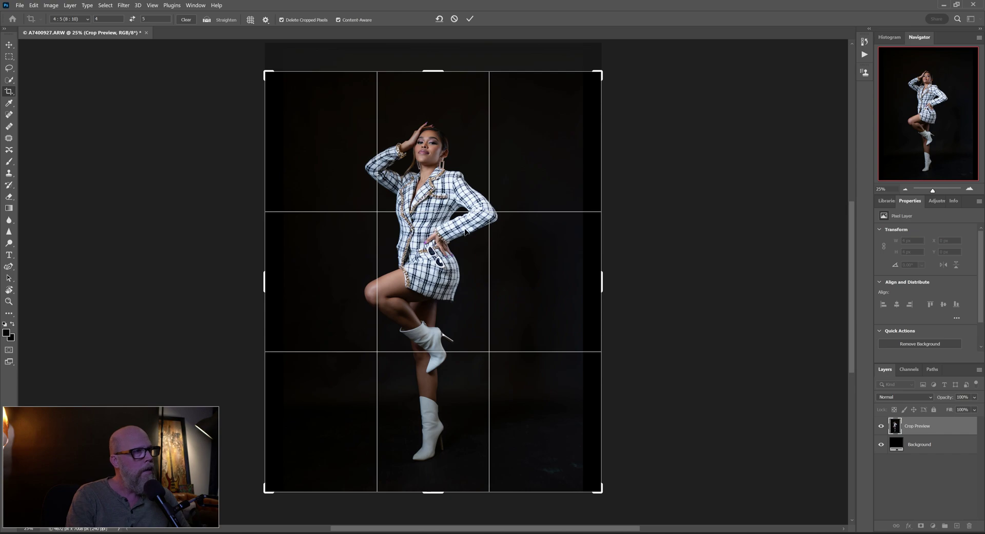
drag(231, 260, 230, 260)
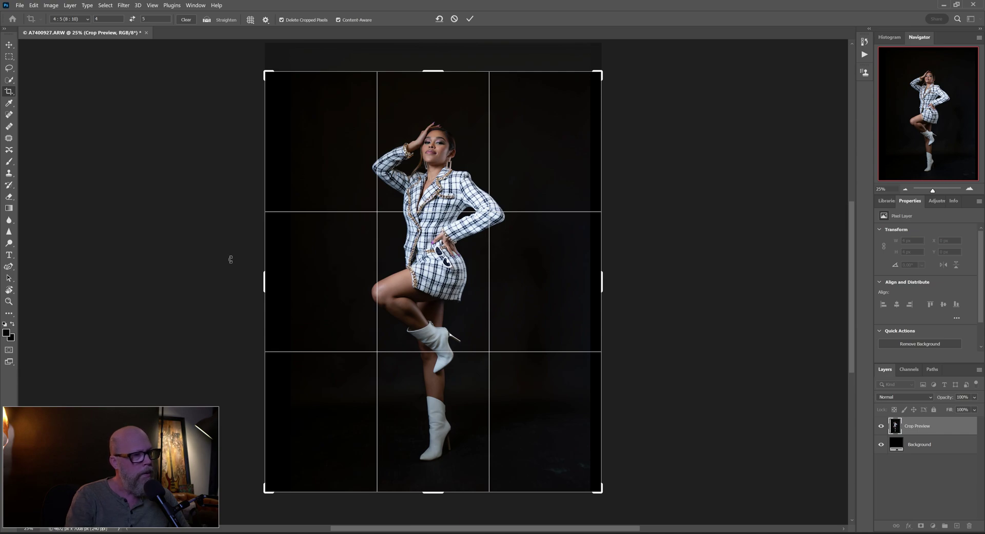
key(Return)
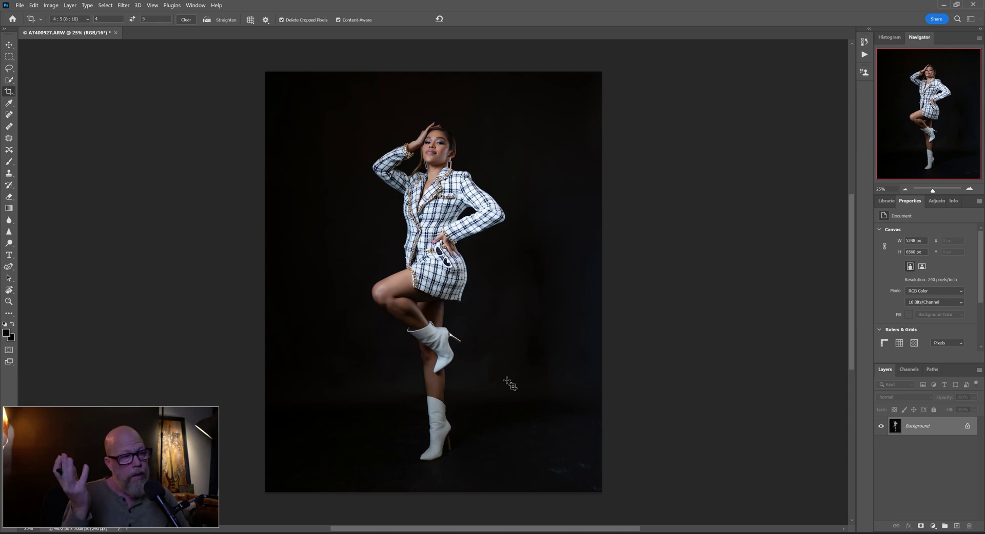
Step: Add an empty layer, and select the backdrop around the woman using Select Subject on the Background layer and Select Inverse
click(955, 528)
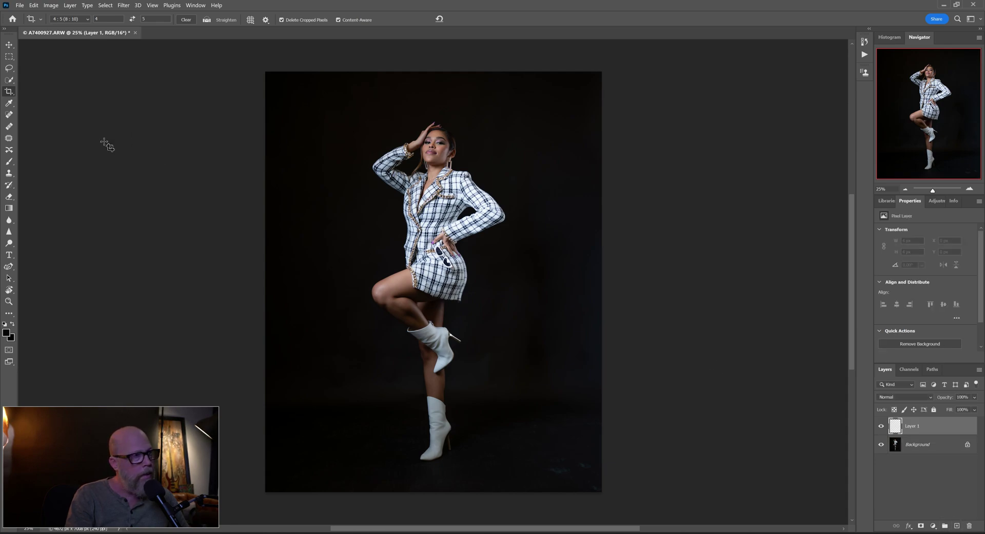
click(915, 447)
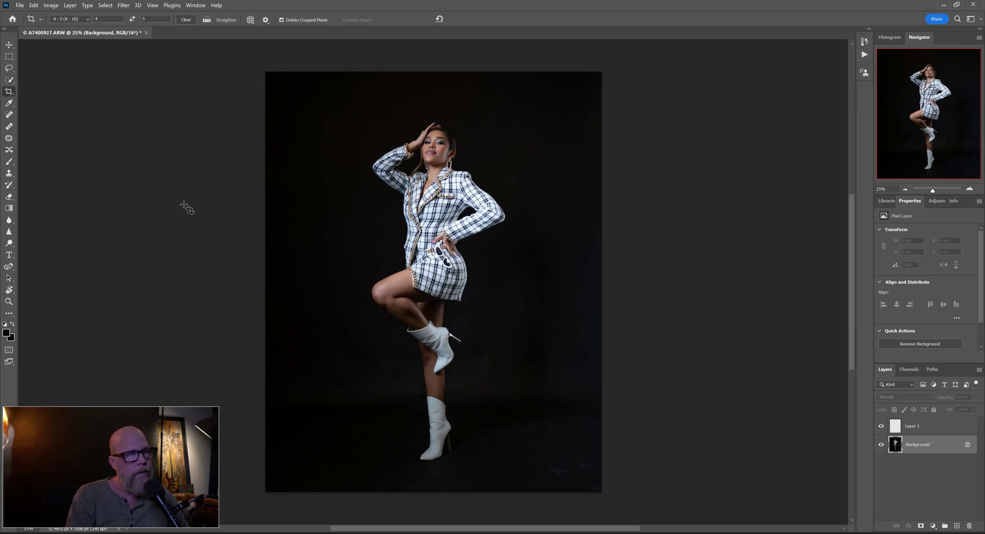
click(9, 80)
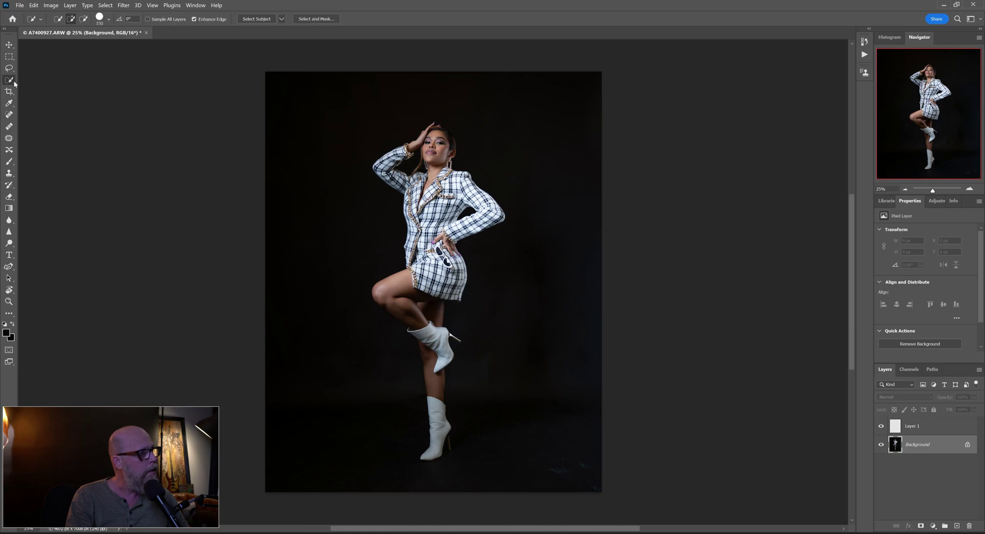
drag(12, 82, 41, 89)
click(257, 19)
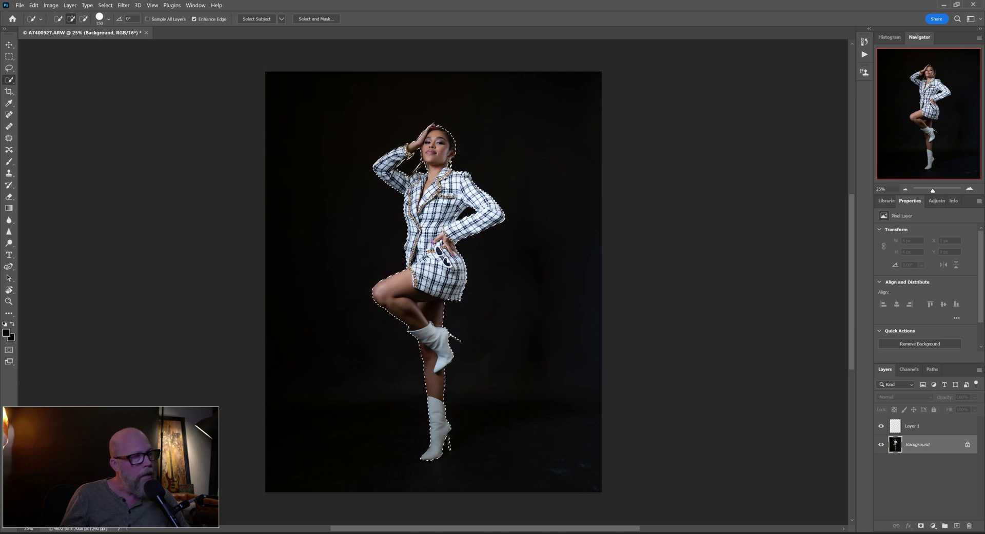
right_click(442, 191)
click(453, 205)
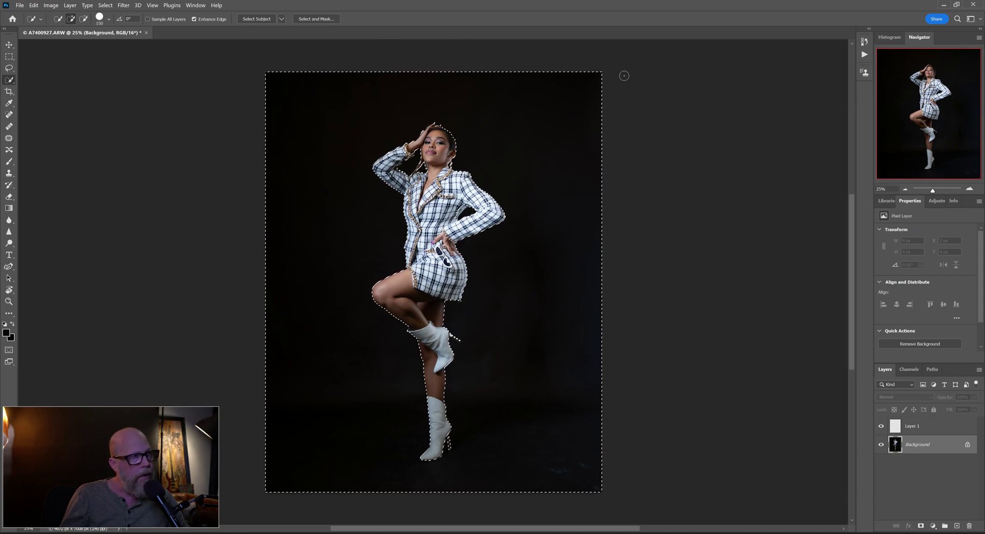
Step: Set up a soft brush with 20% flow and 0% hardness for painting on Layer 1
click(909, 428)
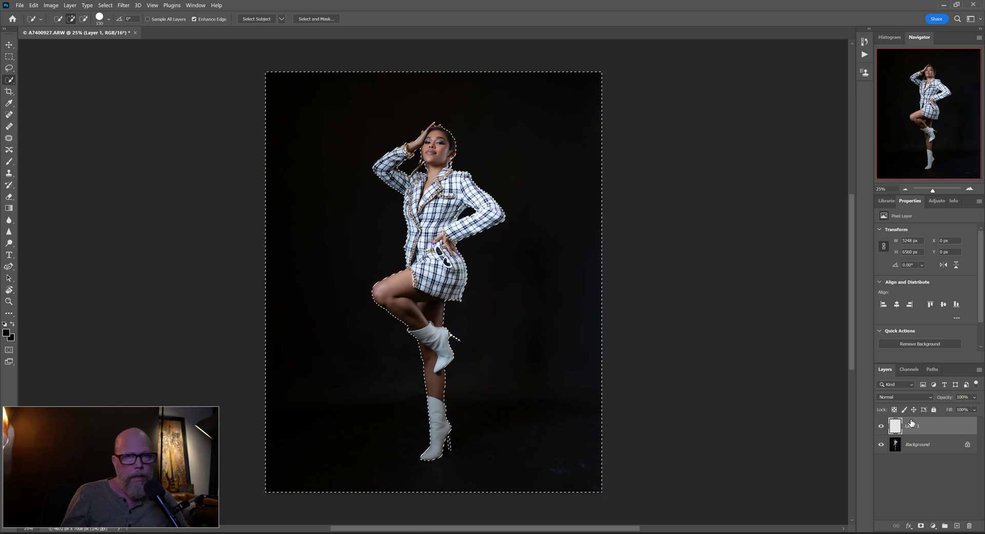
click(9, 162)
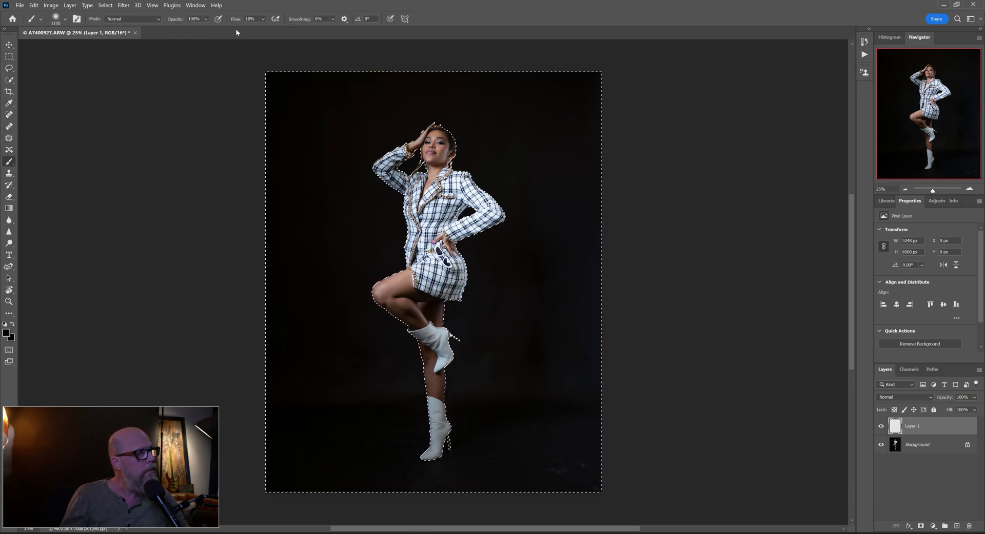
click(249, 19)
text(20)
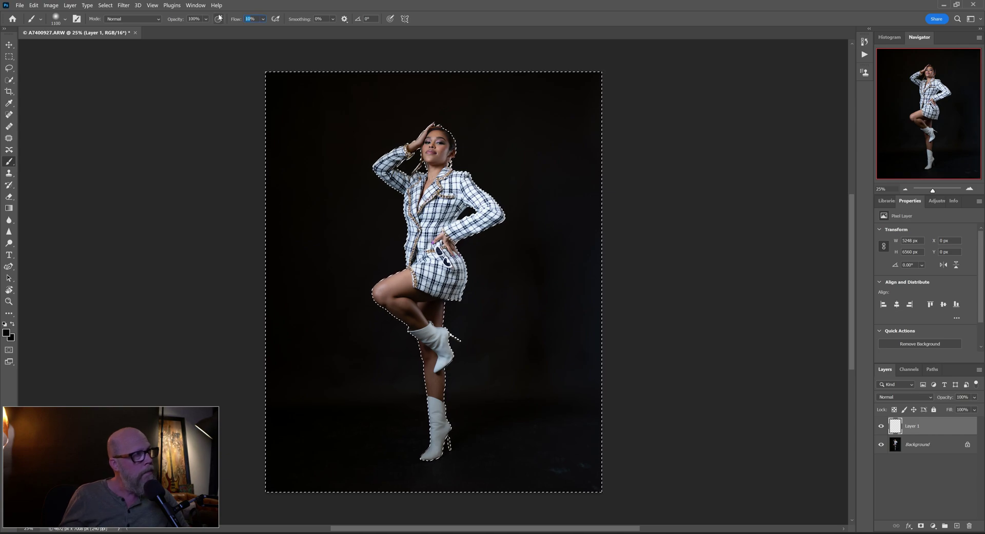
key(Return)
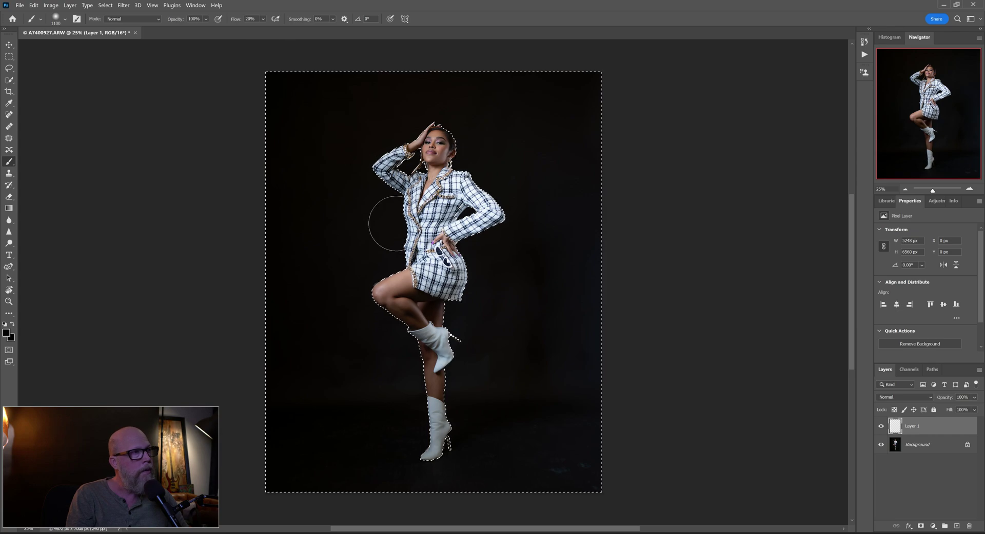
click(56, 19)
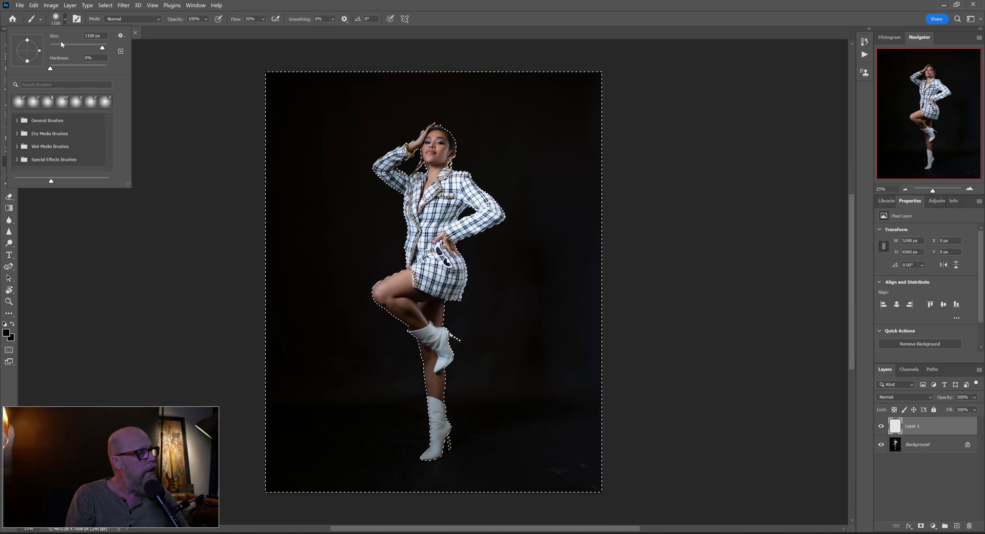
click(50, 68)
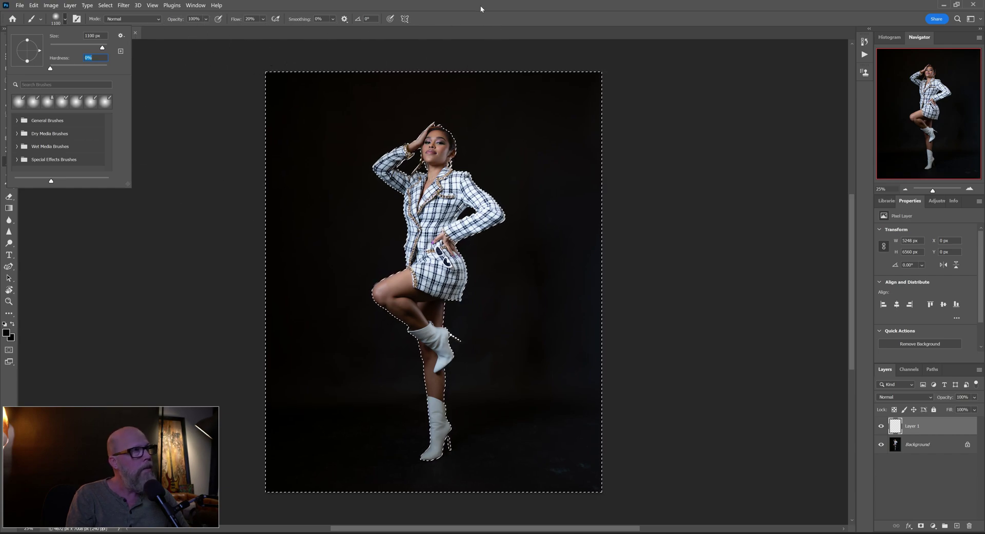
key(Return)
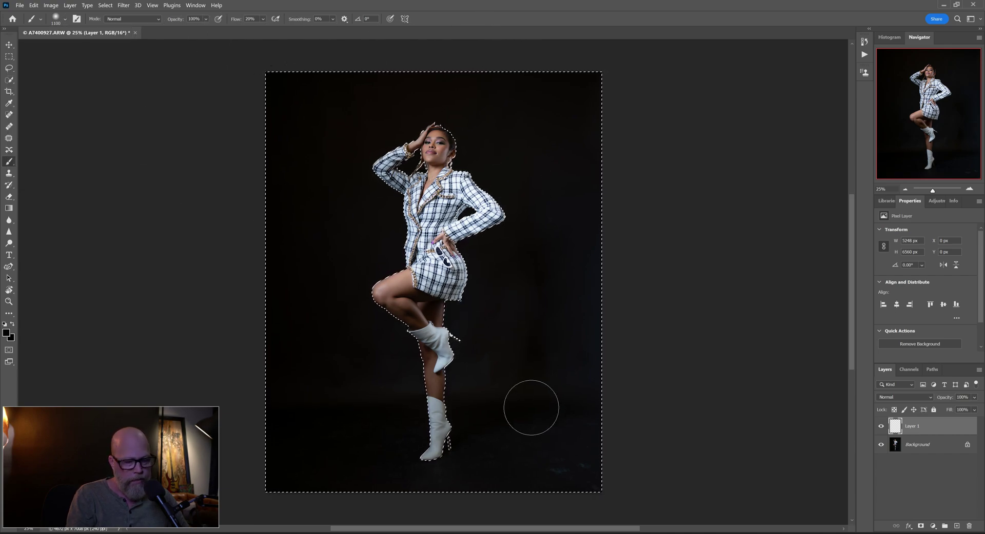
Step: Enlarge the brush to 2000 px and paint over the uneven backdrop beside the woman on Layer 1
key(bracketright)
key(bracketright)
key(bracketright)
key(bracketright)
key(bracketright)
key(bracketright)
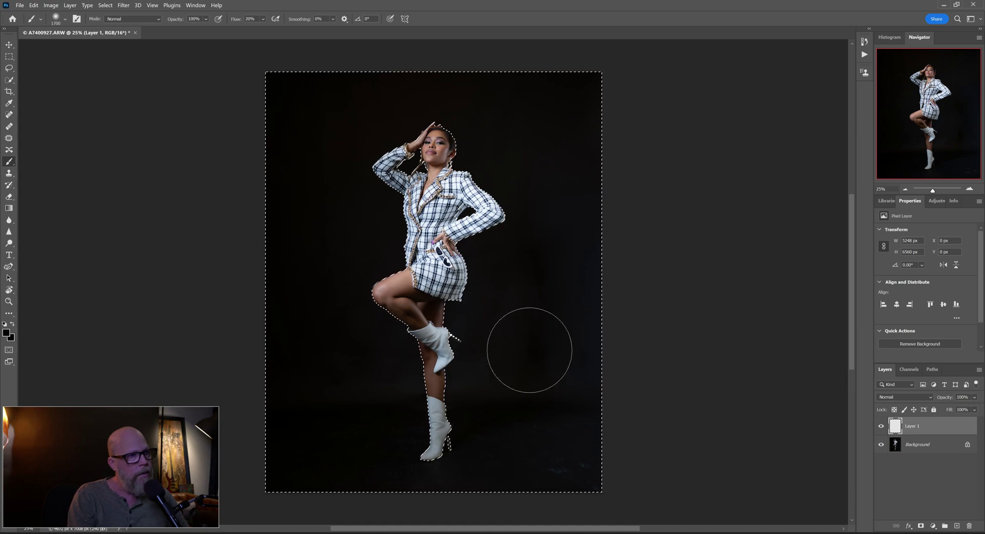
key(bracketright)
key(bracketright)
key(bracketright)
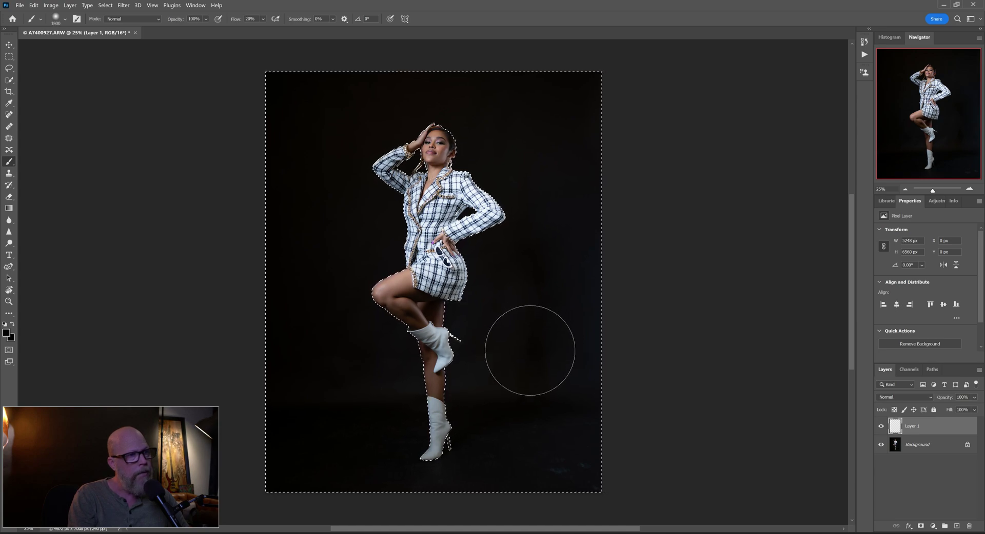
key(bracketright)
key(bracketright)
key(bracketright)
key(bracketright)
key(bracketright)
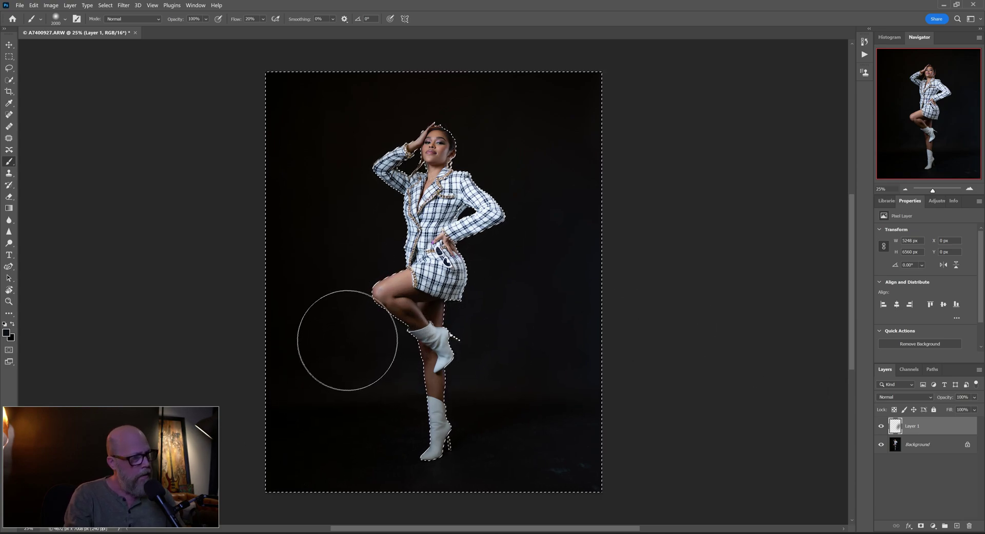
Step: Reduce the brush to 1700 px, sample nearby backdrop tones and paint over uneven areas along the photo's right side on Layer 1
key(bracketleft)
key(bracketleft)
key(alt)
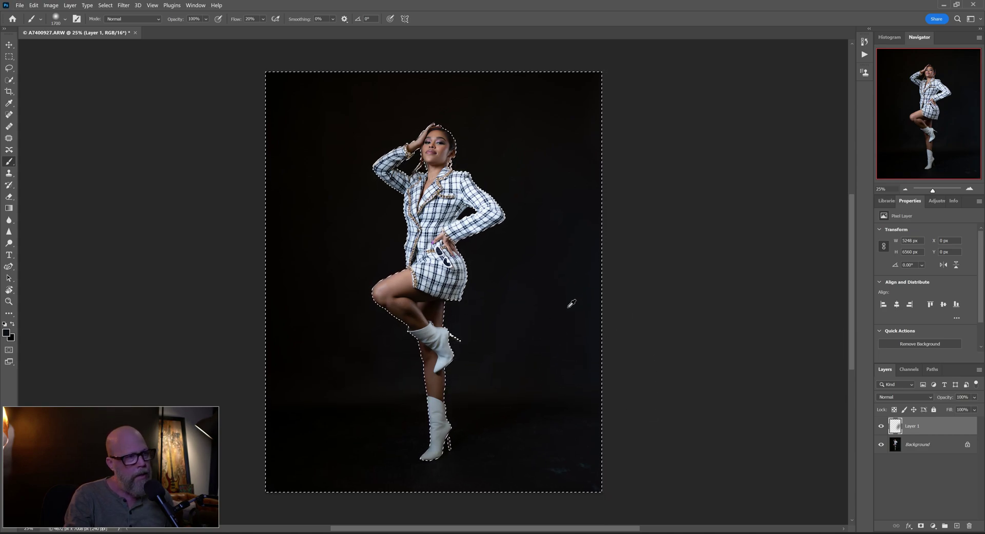
key(alt)
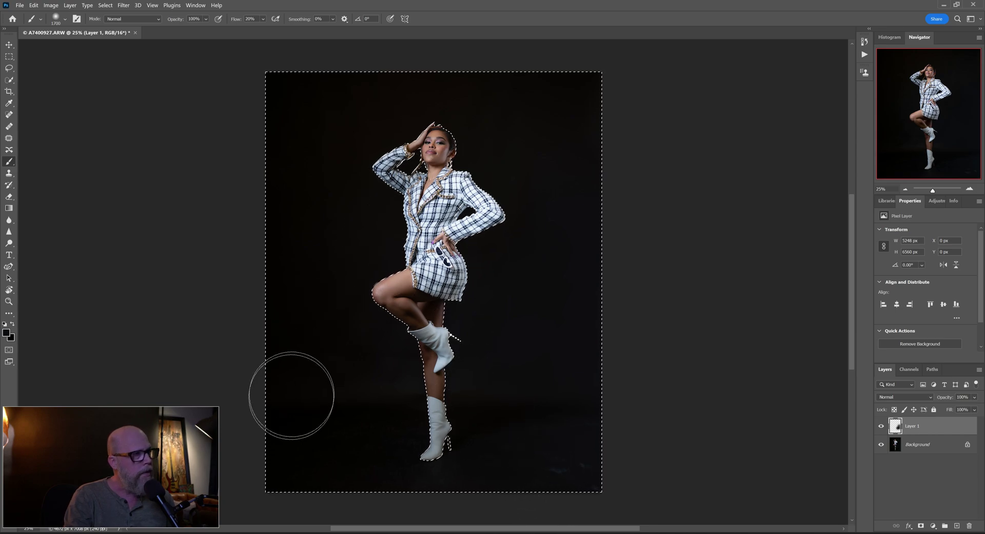
Step: Shrink the brush further, sample the dark backdrop below the raised knee and paint the area beside the legs smooth
key(bracketleft)
key(bracketleft)
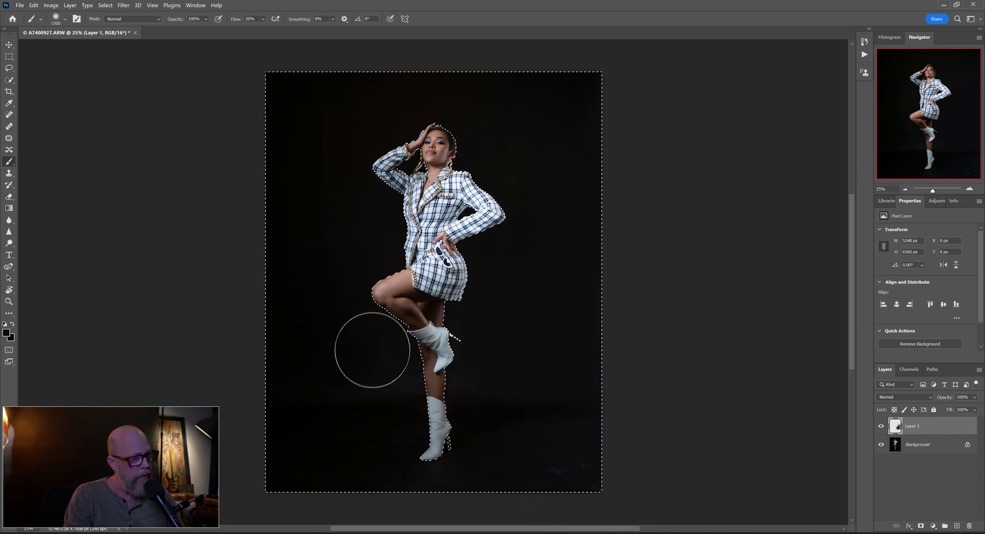
key(alt)
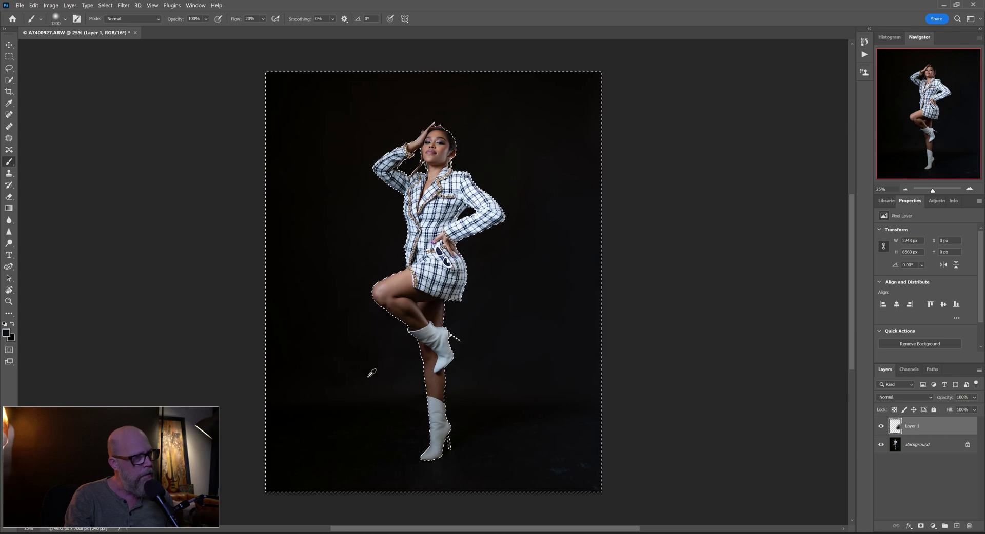
drag(391, 349, 396, 347)
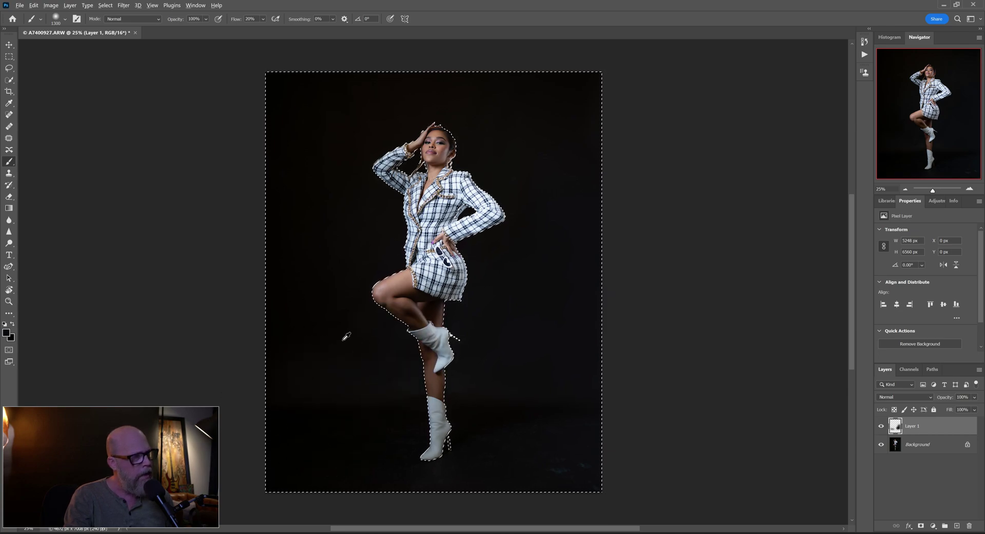
Step: Enlarge the brush to 2400 px and paint over the lower part of the backdrop on Layer 1
key(bracketright)
key(bracketright)
key(bracketright)
key(bracketright)
key(bracketright)
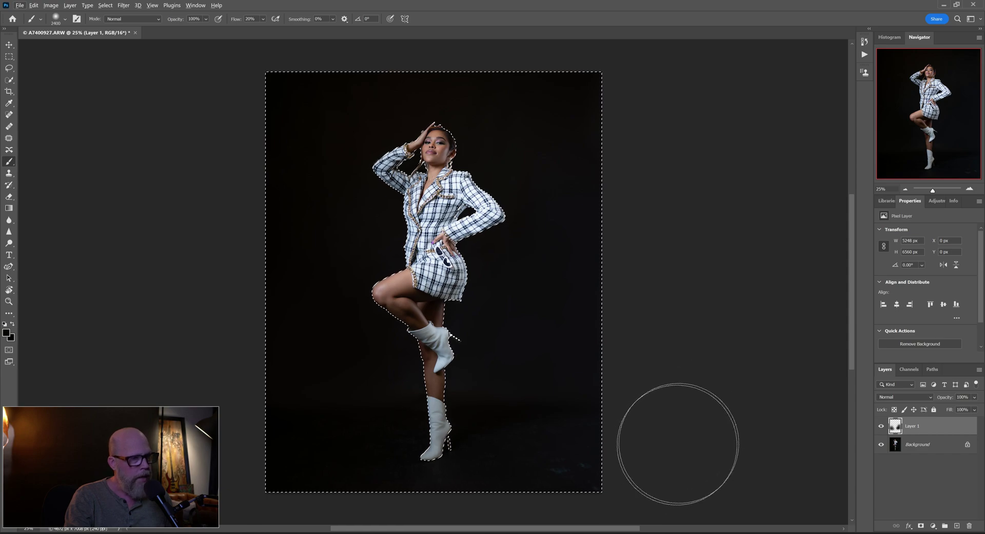
Step: Even out the floor around the standing boot with a 1600 px brush and sampled floor colour, and compare with Layer 1 hidden and shown
key(bracketleft)
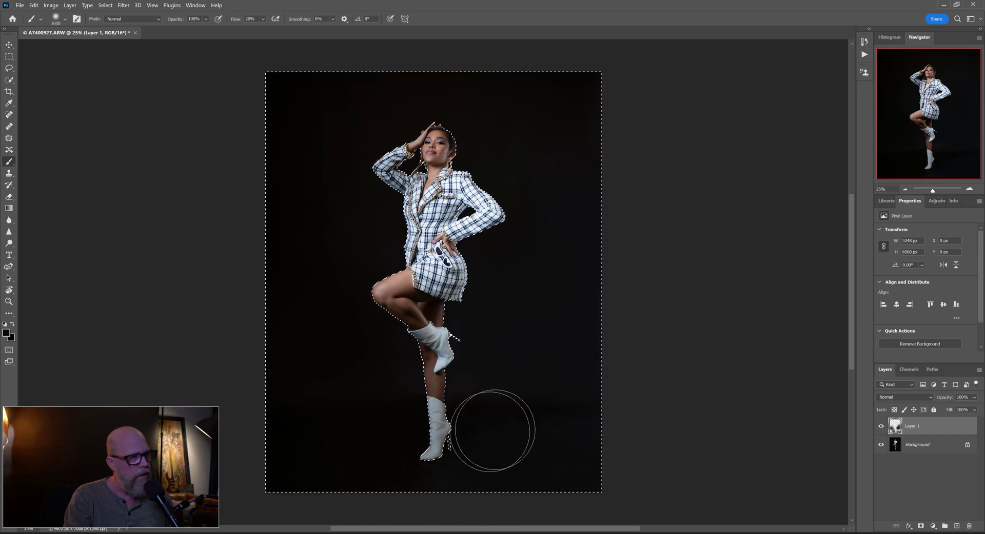
alt+click(548, 455)
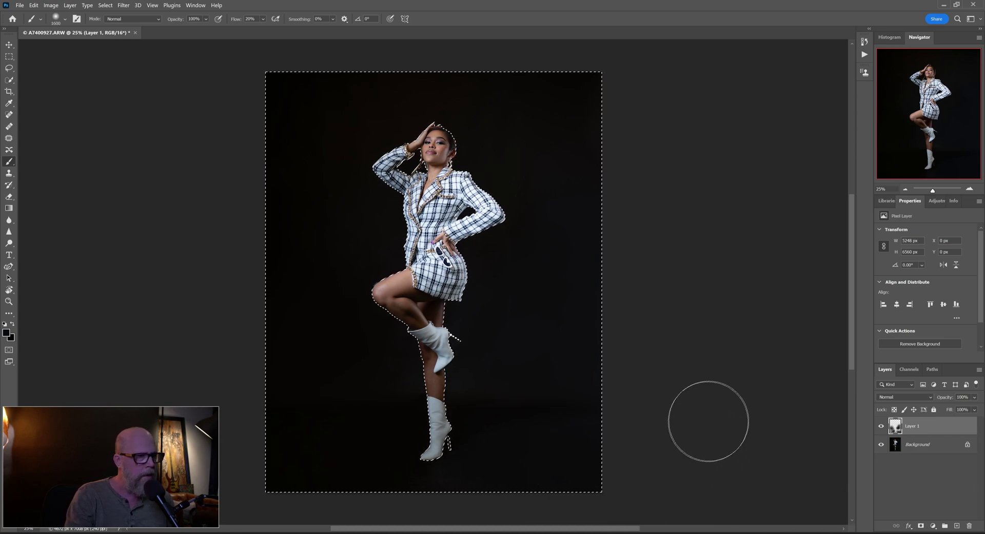
click(880, 428)
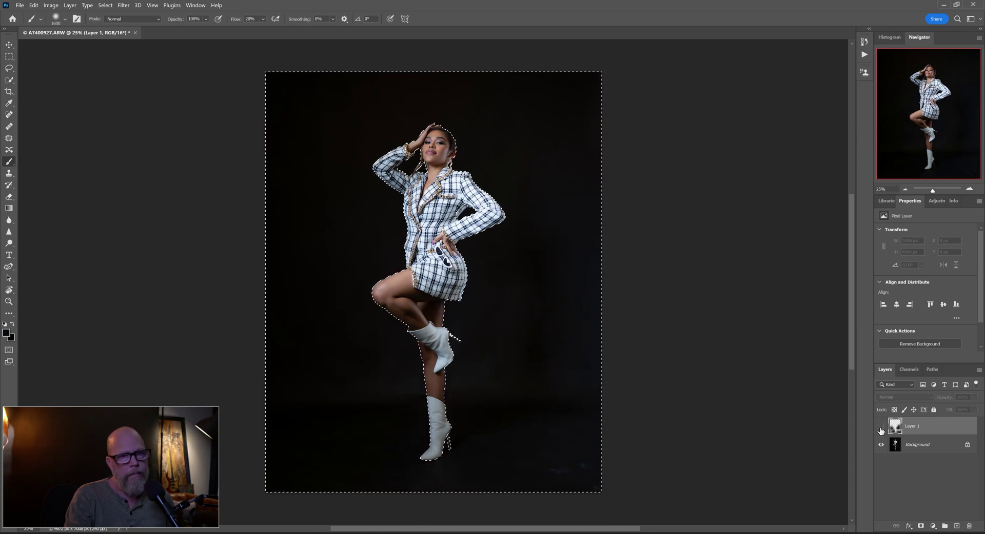
click(881, 427)
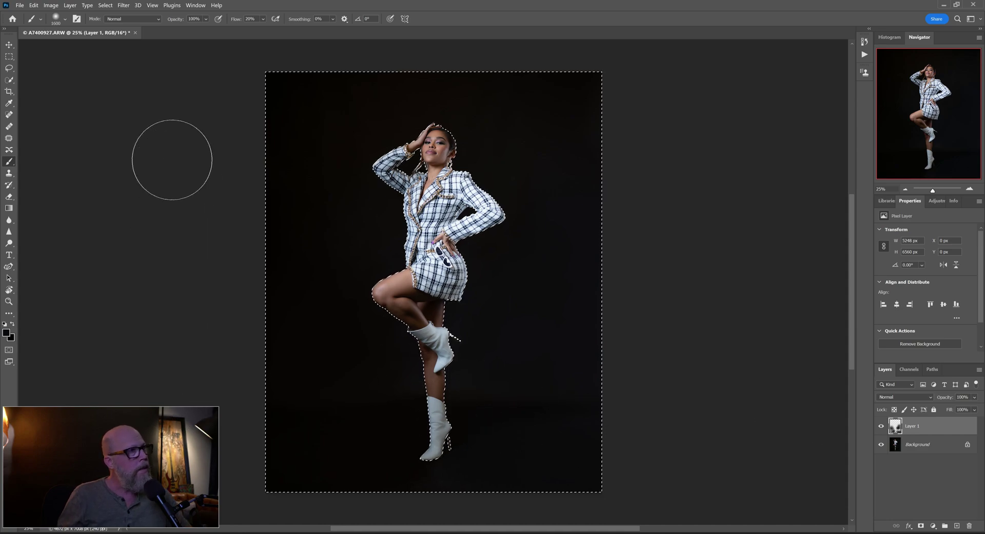
Step: Clear the selection around the woman and save the retouched photo
click(9, 56)
key(ctrl+d)
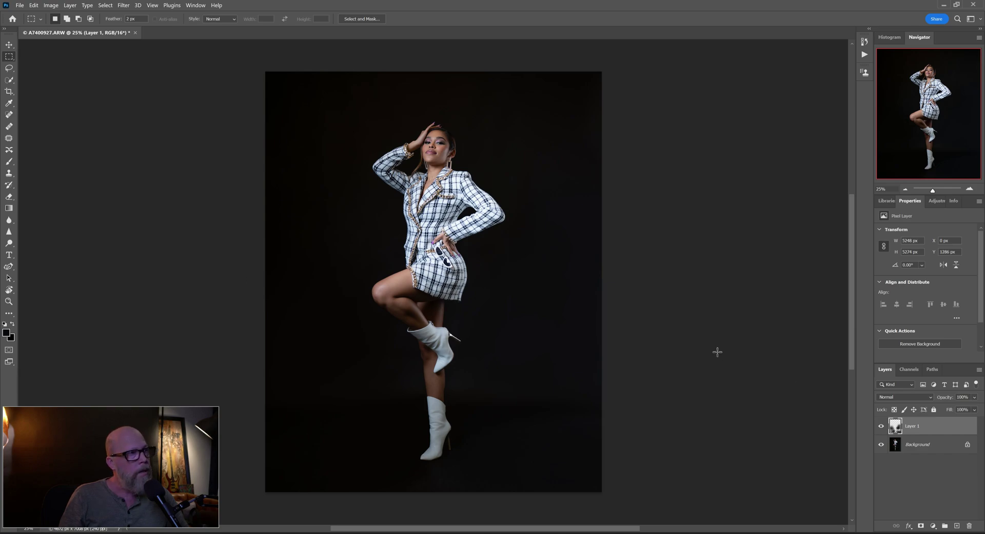
key(ctrl+s)
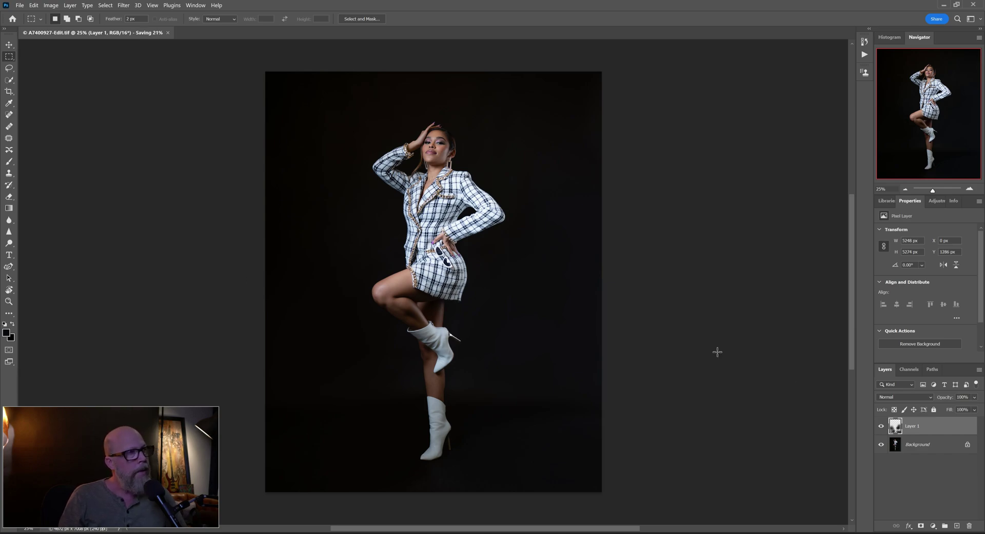